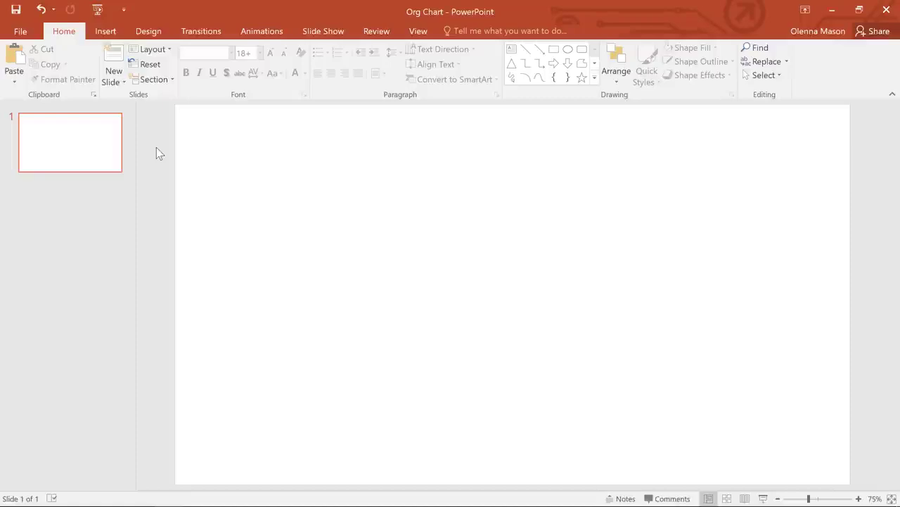
Step: Insert a Hierarchy SmartArt graphic from the Hierarchy category on the blank slide
left_click(110, 151)
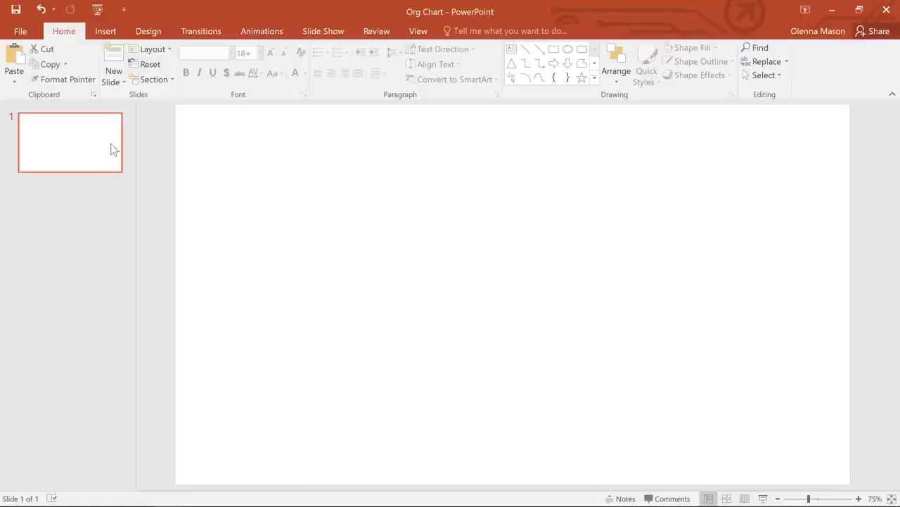
left_click(107, 31)
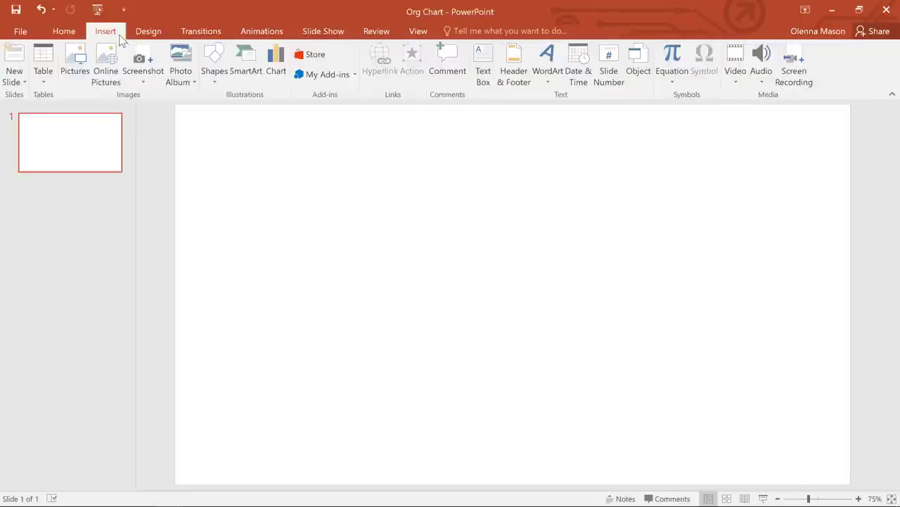
left_click(235, 56)
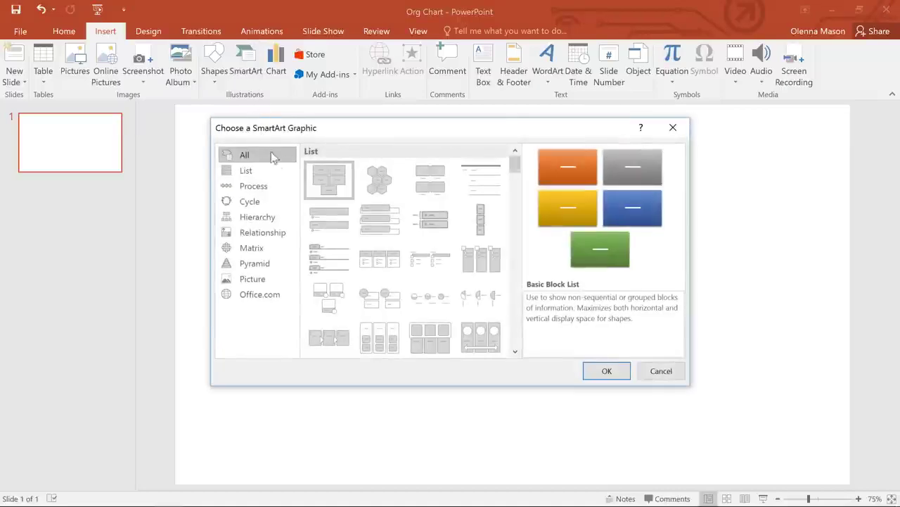
left_click(286, 219)
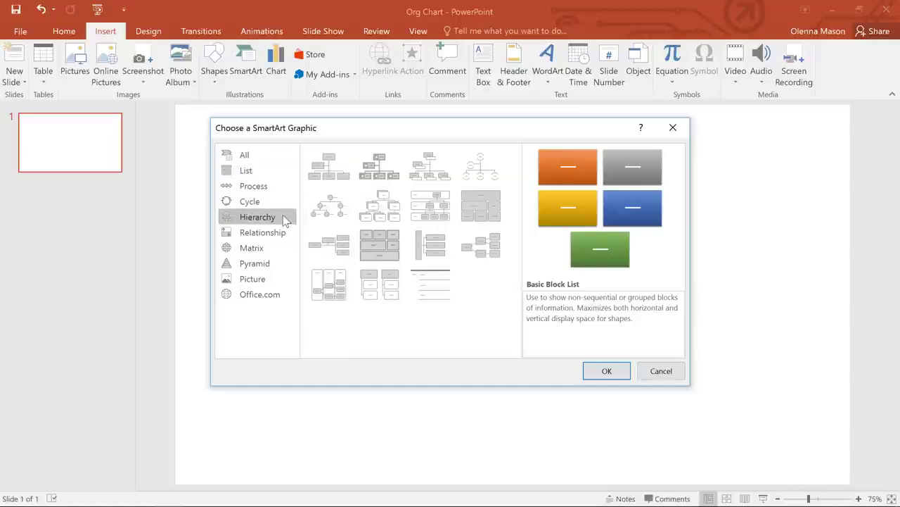
left_click(373, 213)
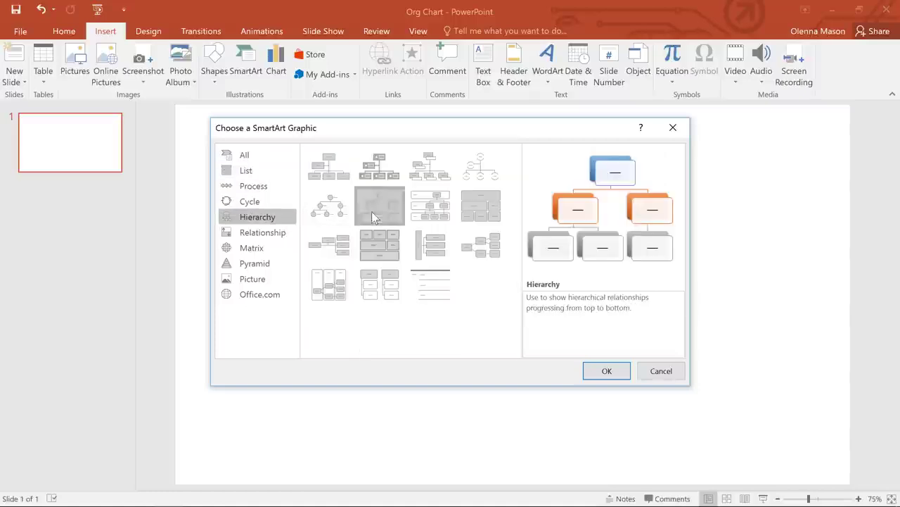
left_click(591, 370)
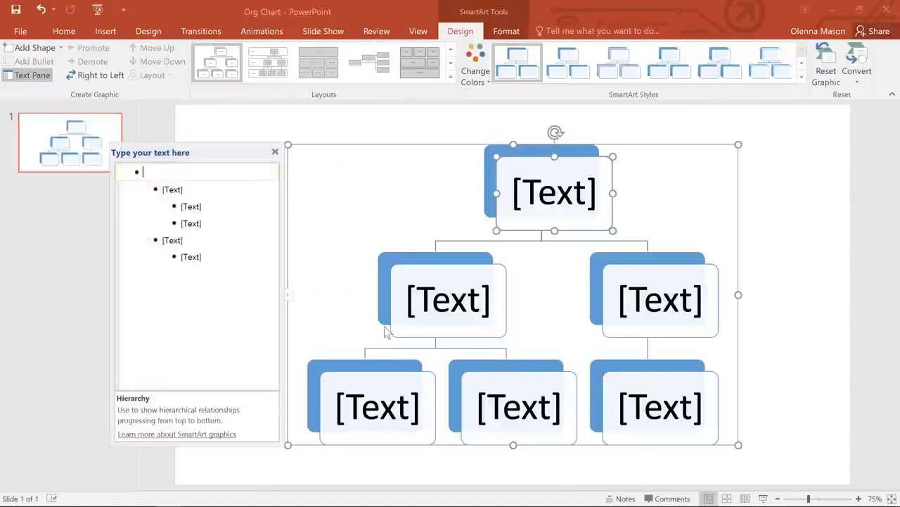
Step: Fill the top-level bullet with the owner's first name and ", Owner", and the first second-level bullet with the manager's first name and ", Manager"
left_click(288, 299)
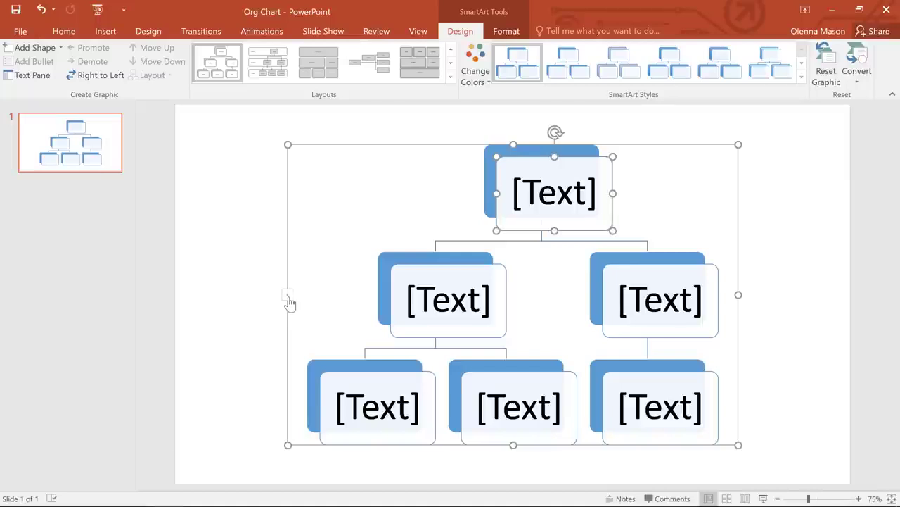
left_click(289, 299)
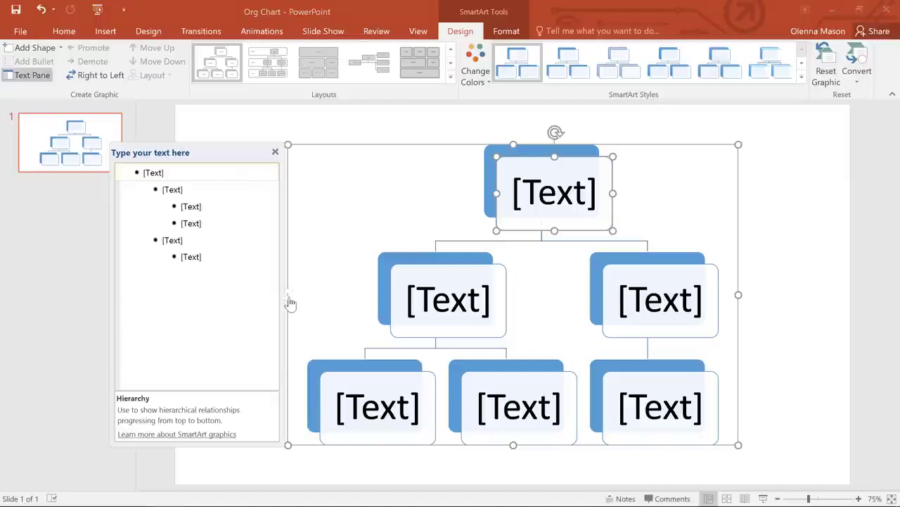
left_click(227, 172)
type("Kei")
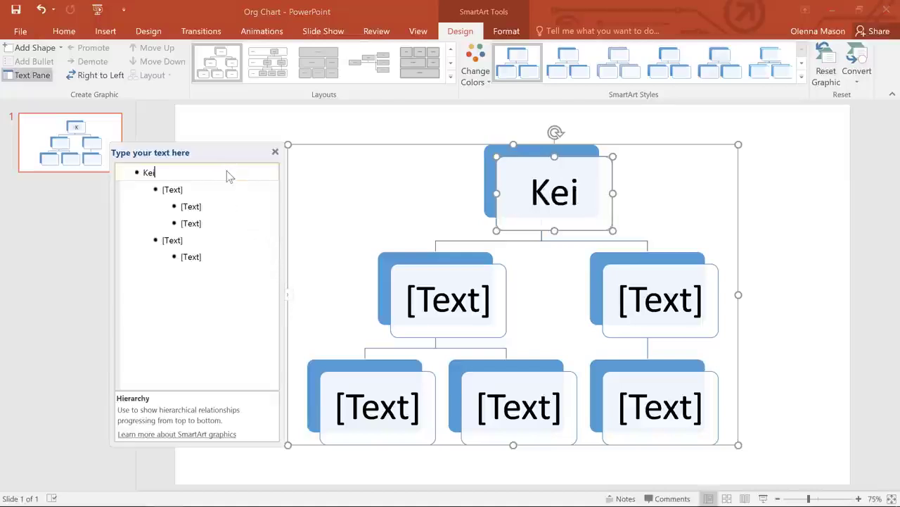
type(", Owner")
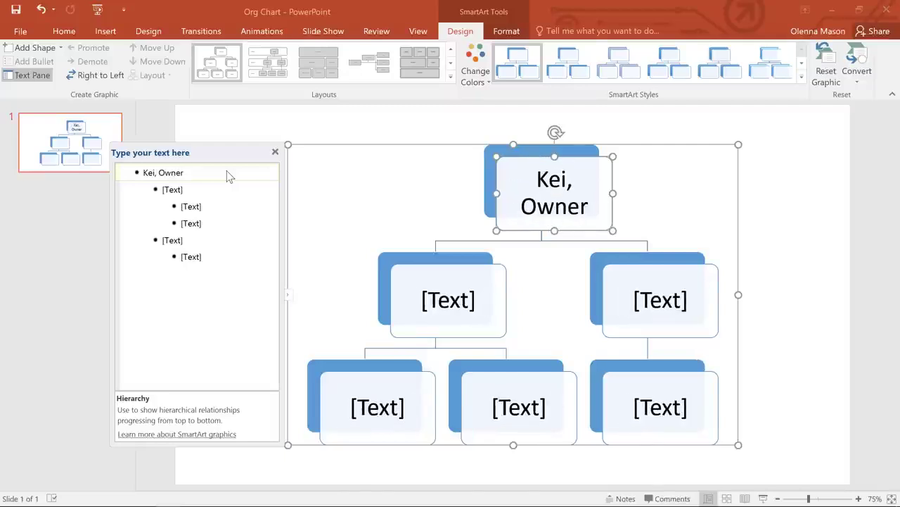
left_click(222, 188)
type("Chr")
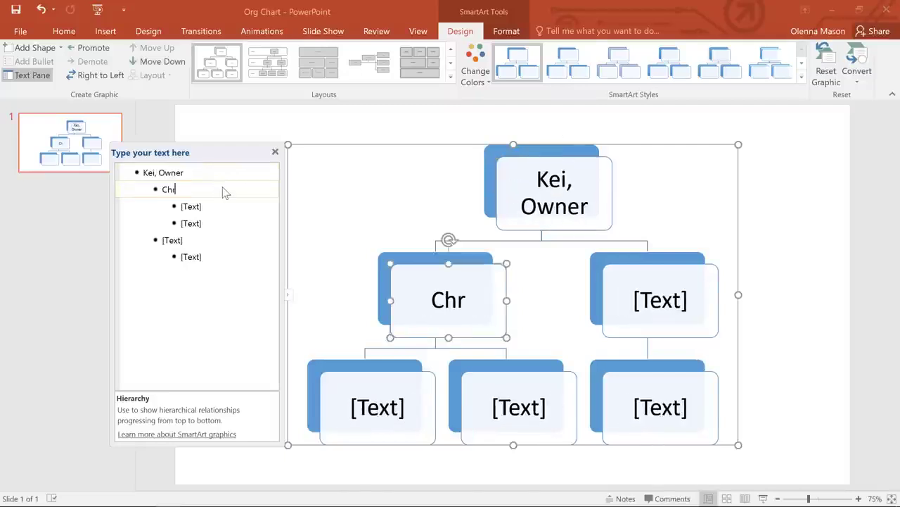
type("istine, Manag")
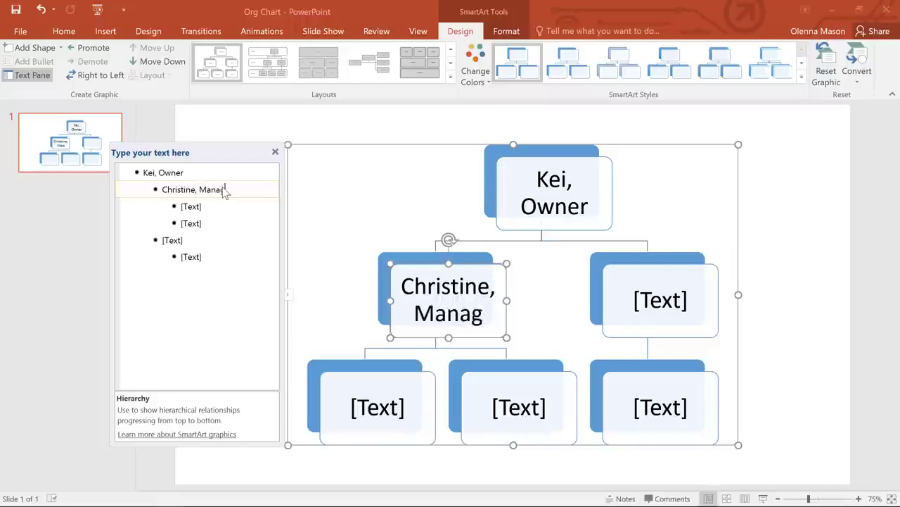
type("er")
Step: Fill both bullets under the manager with each employee's first name followed by ", Sales Associate"
left_click(219, 208)
type("J")
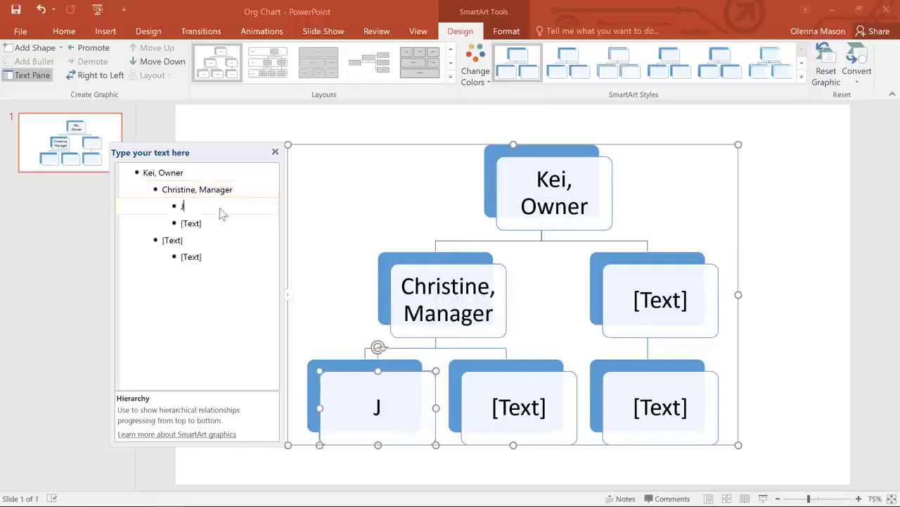
type("eff, Sales As")
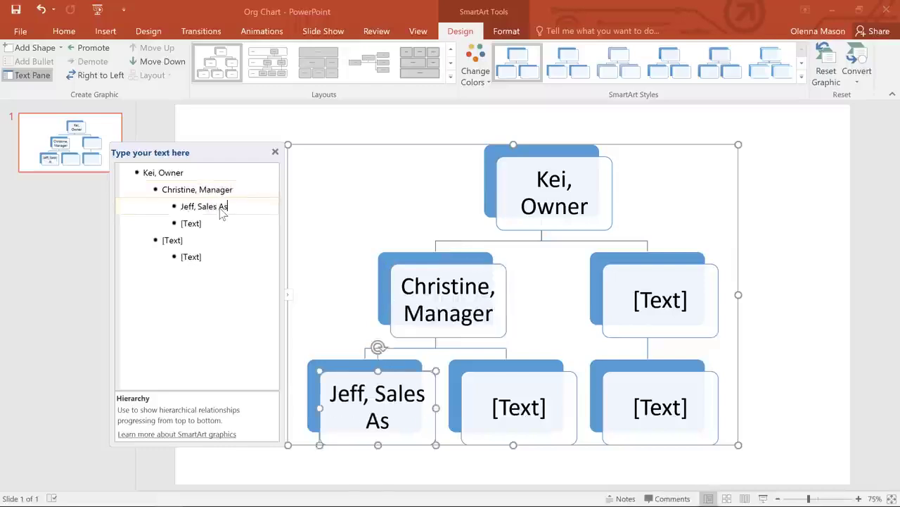
type("sociate")
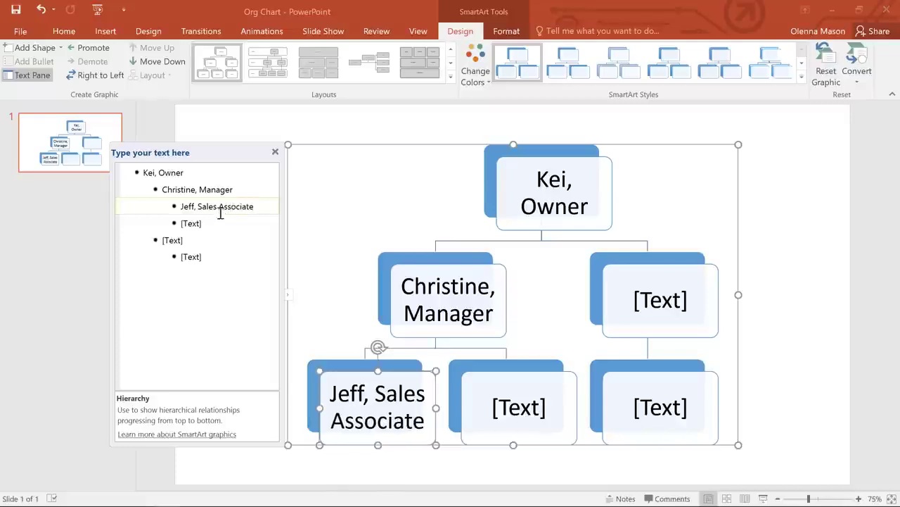
left_click(221, 223)
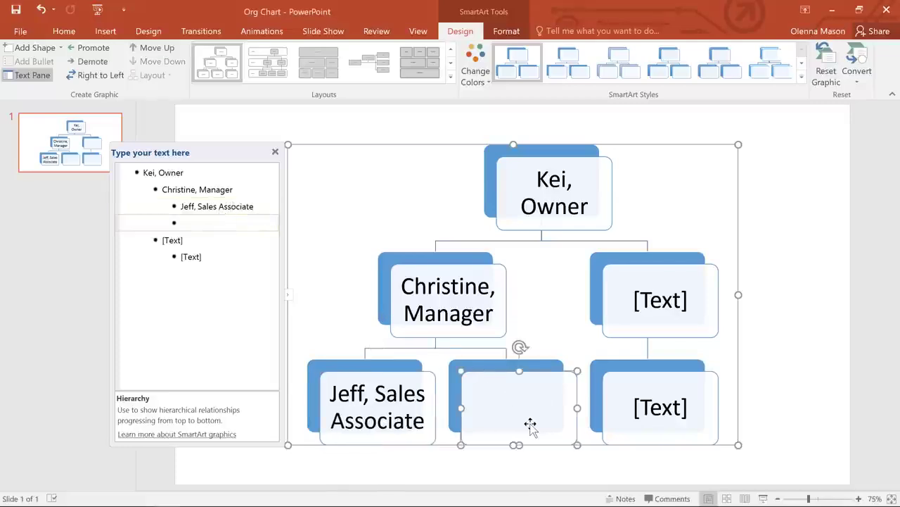
type("Alex, Sales")
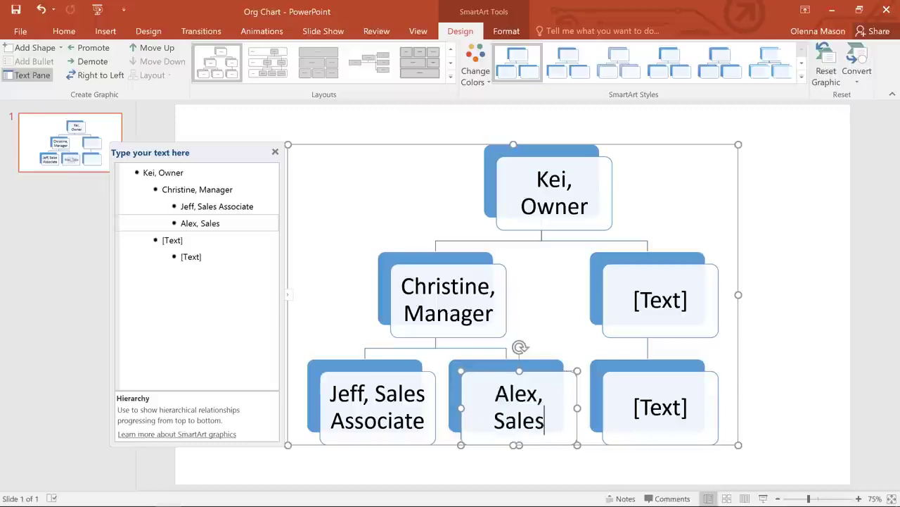
type(" Associate")
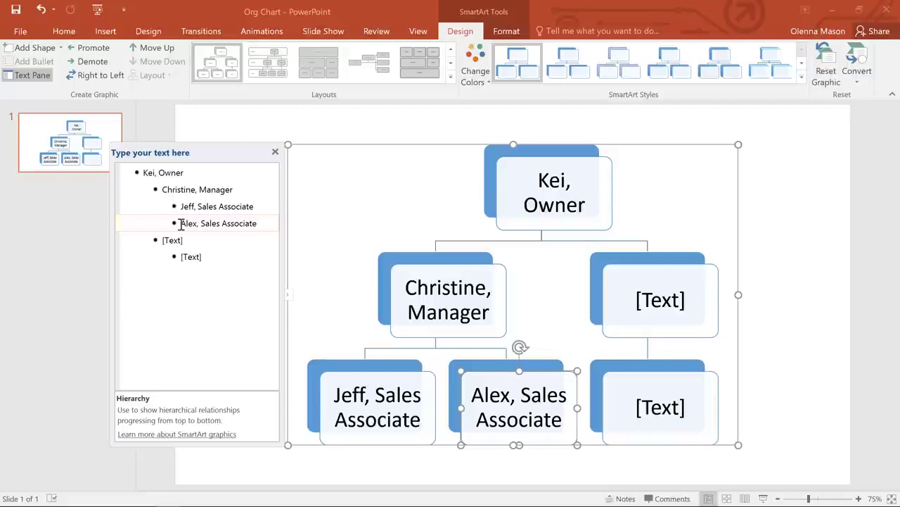
Step: Demote the second sales associate's bullet one level and promote it back
key("Tab")
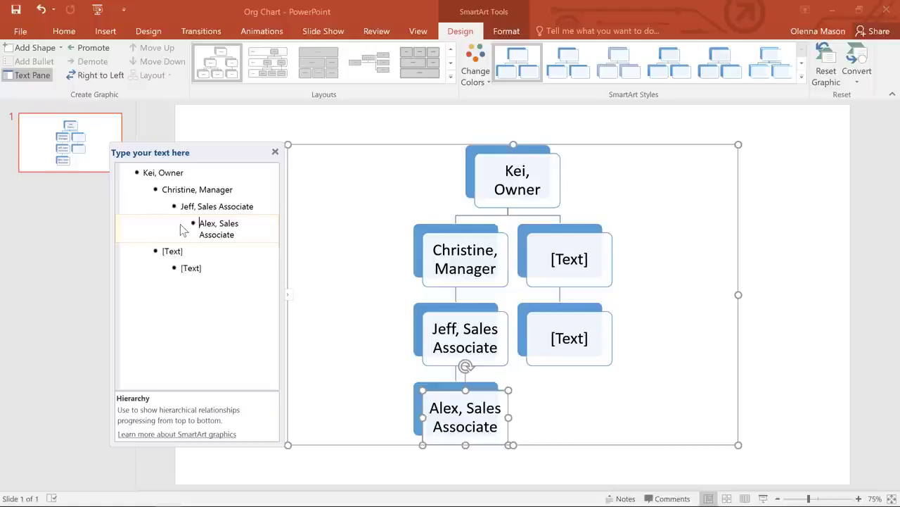
key("shift+Tab")
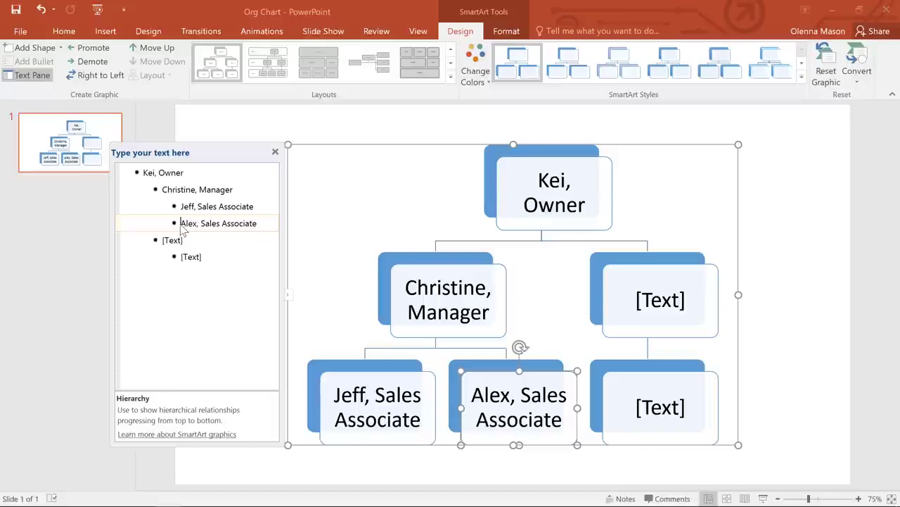
Step: Try adding a bullet below the second sales associate and promoting it two levels, and remove it again
left_click(257, 223)
key("Return")
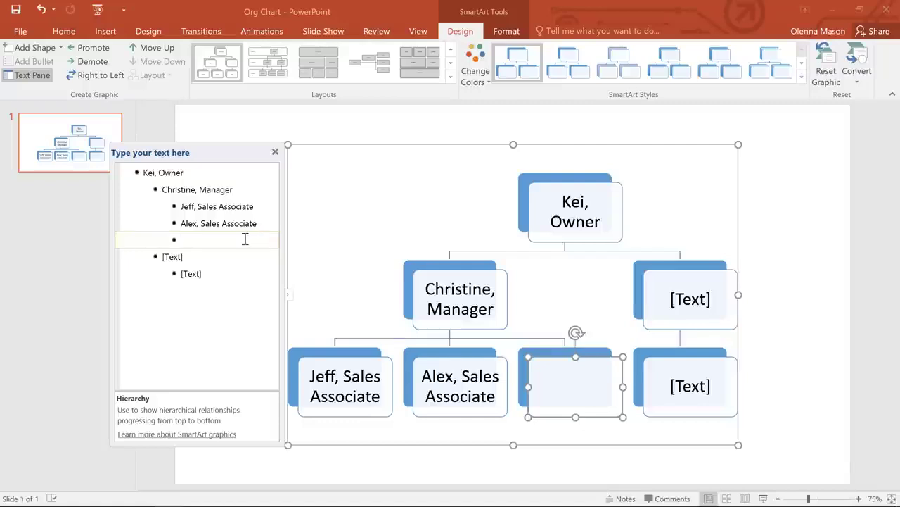
key("shift+Tab")
key("shift+Tab")
key("BackSpace")
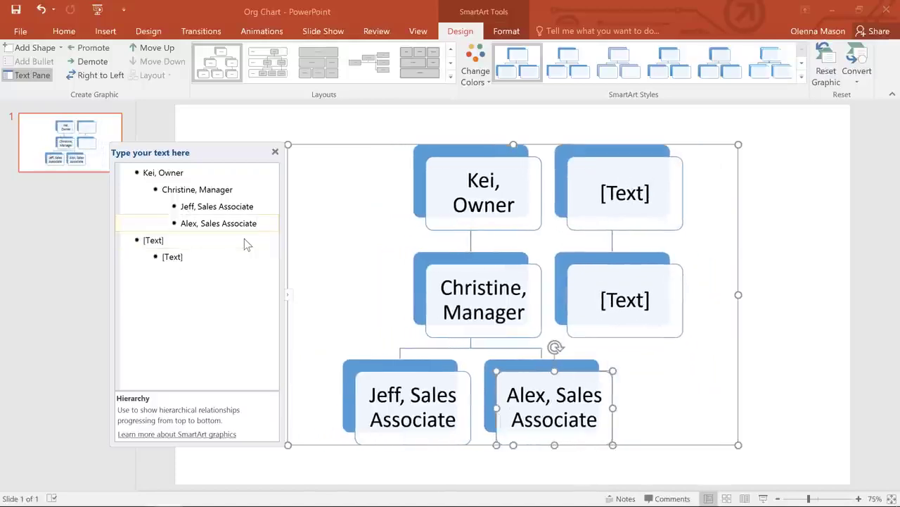
Step: Delete the two unused placeholder bullets below the sales associates
left_click(204, 241)
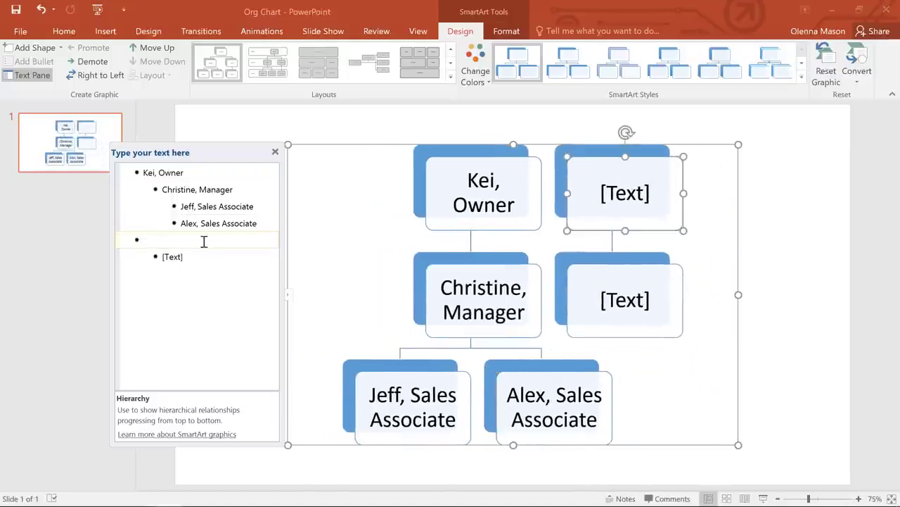
key("Delete")
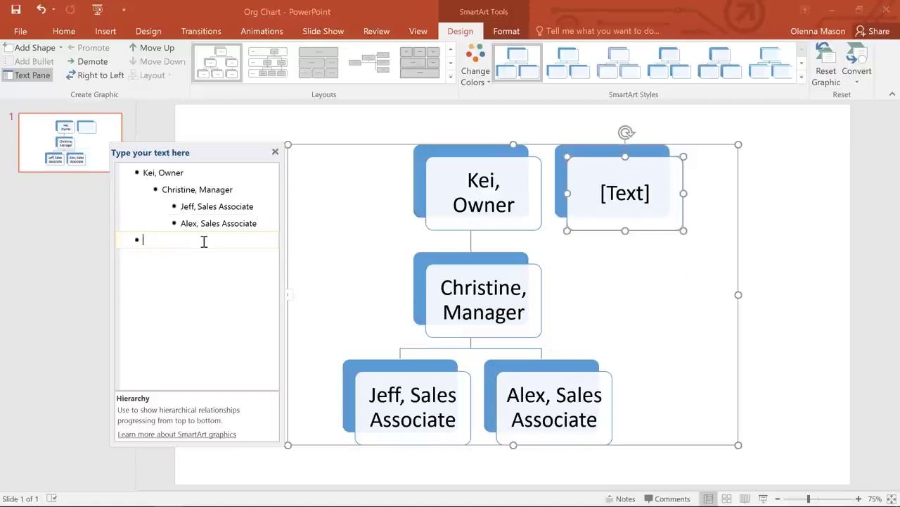
key("BackSpace")
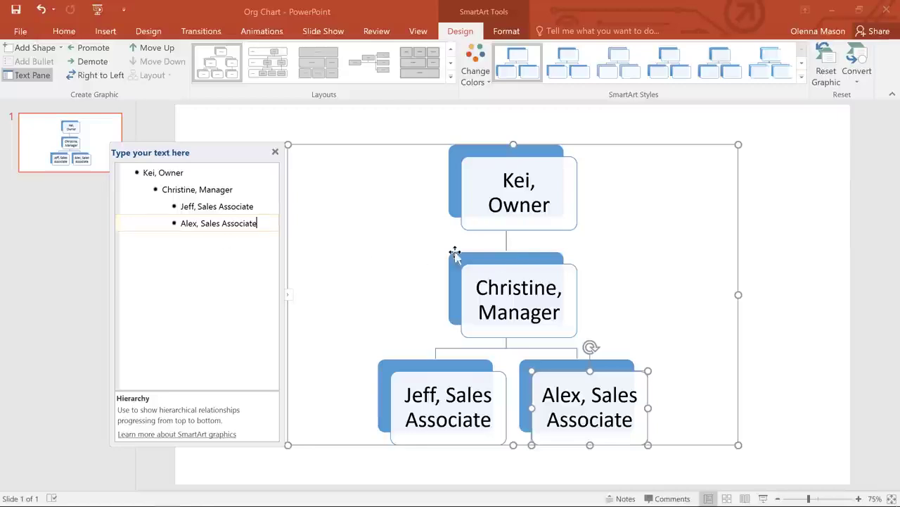
Step: Apply the third Best Match for Document SmartArt style and the first Colorful color scheme to the chart
left_click(801, 76)
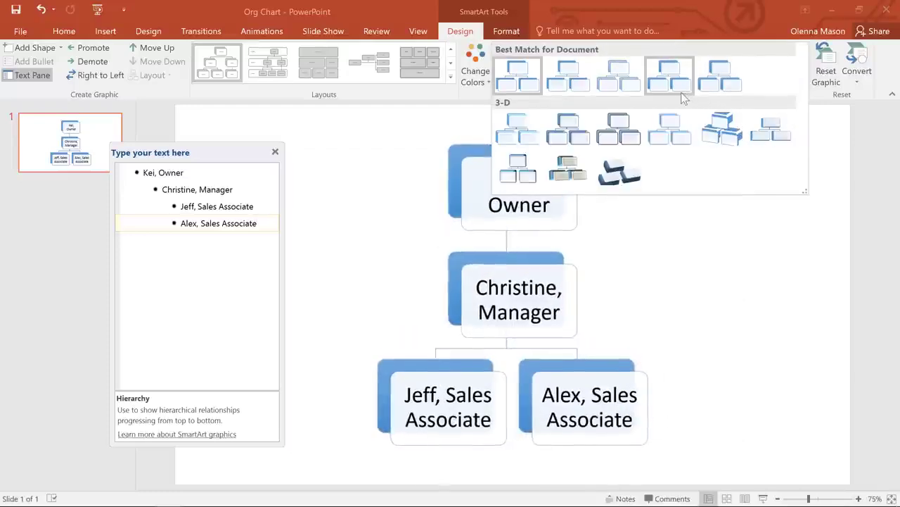
left_click(625, 79)
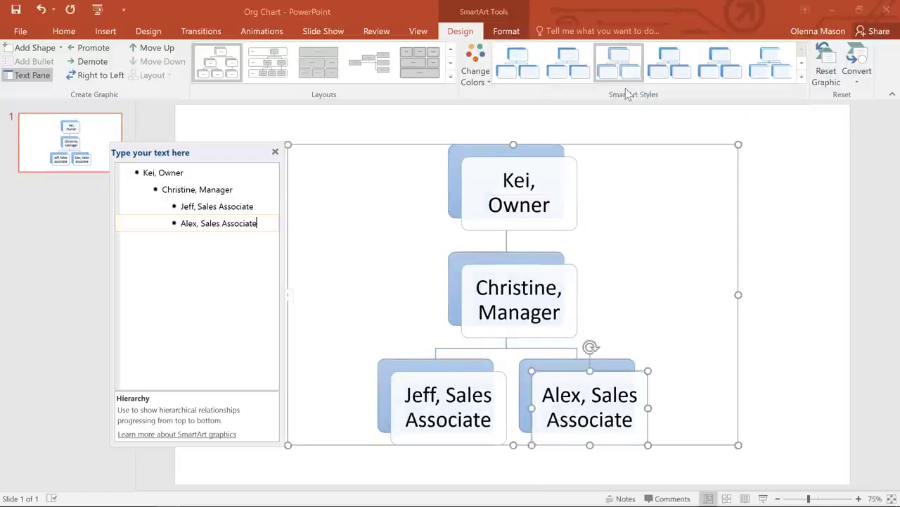
left_click(488, 83)
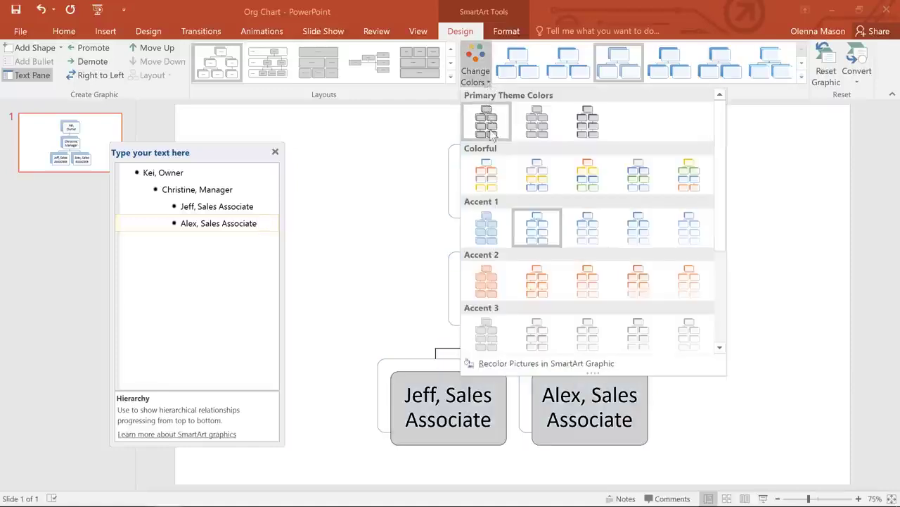
left_click(498, 181)
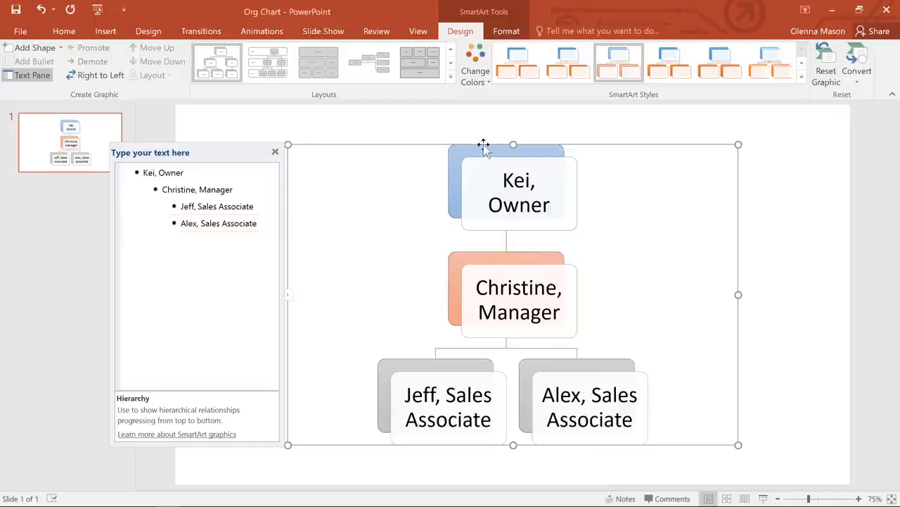
Step: Change the SmartArt layout to Horizontal Organization Chart
left_click(483, 145)
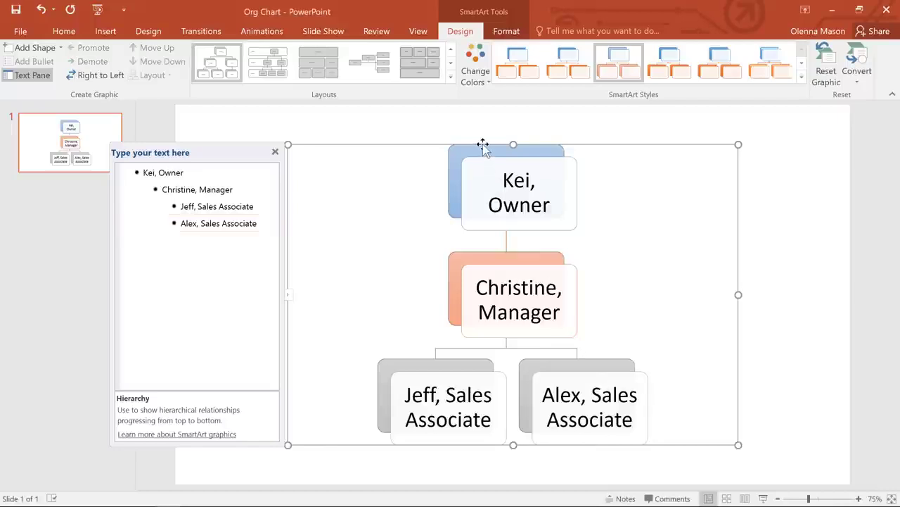
left_click(453, 77)
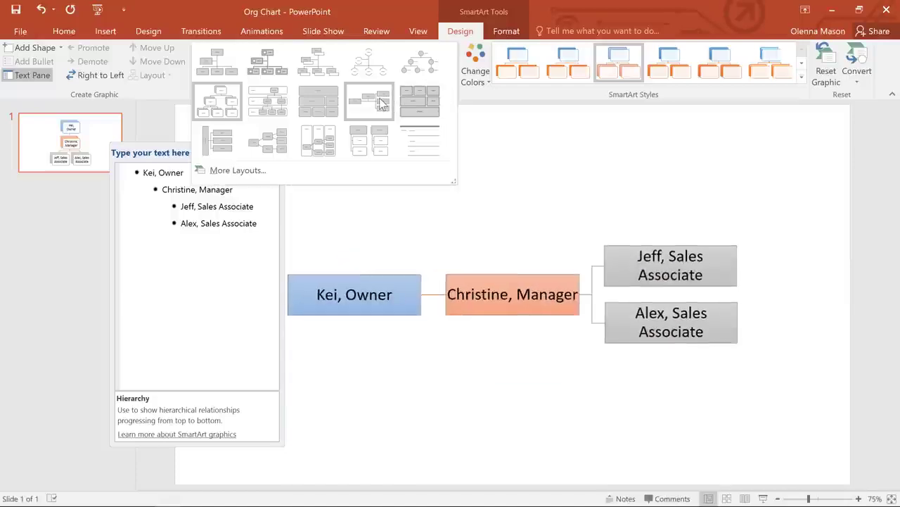
left_click(380, 103)
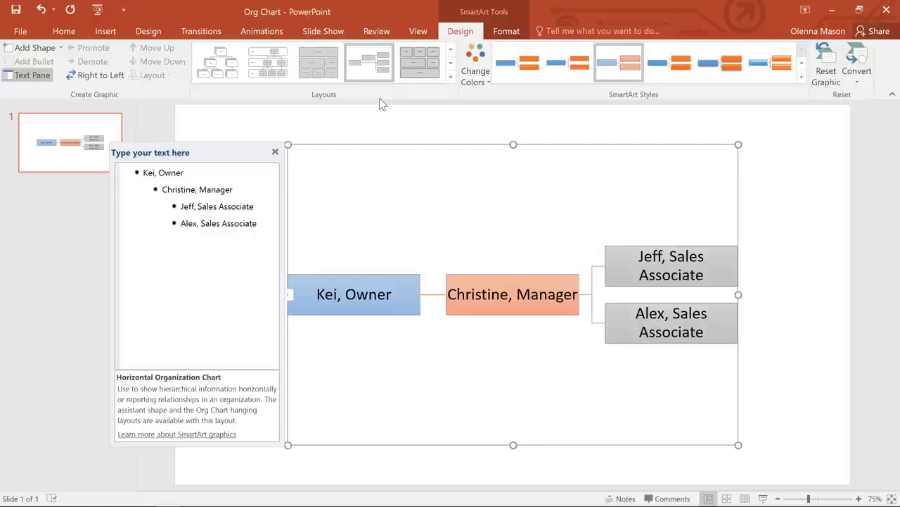
Step: Fill the owner's box with the lightest tint of the blue theme color and deselect the chart
left_click(417, 276)
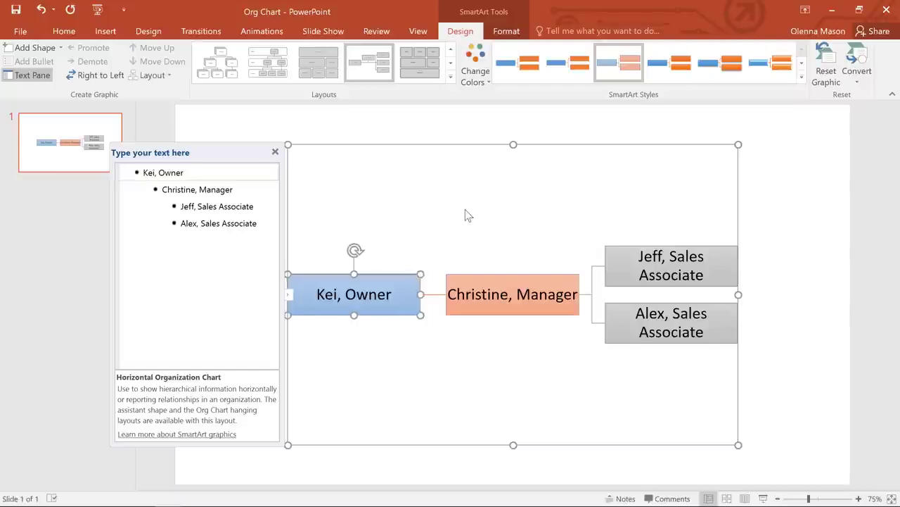
left_click(505, 32)
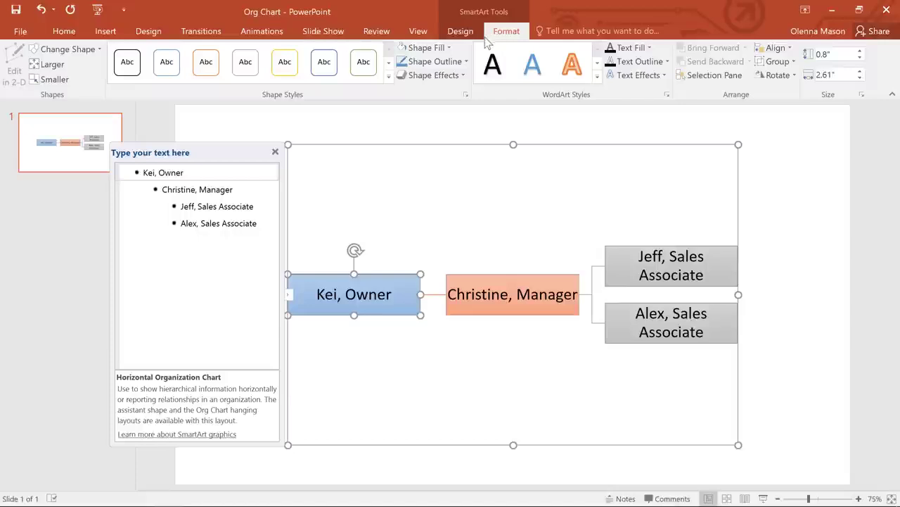
left_click(448, 47)
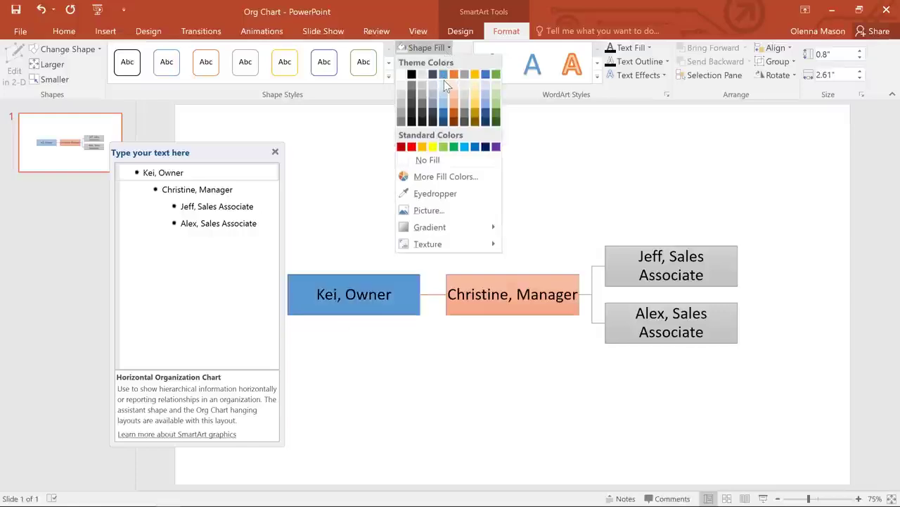
left_click(444, 84)
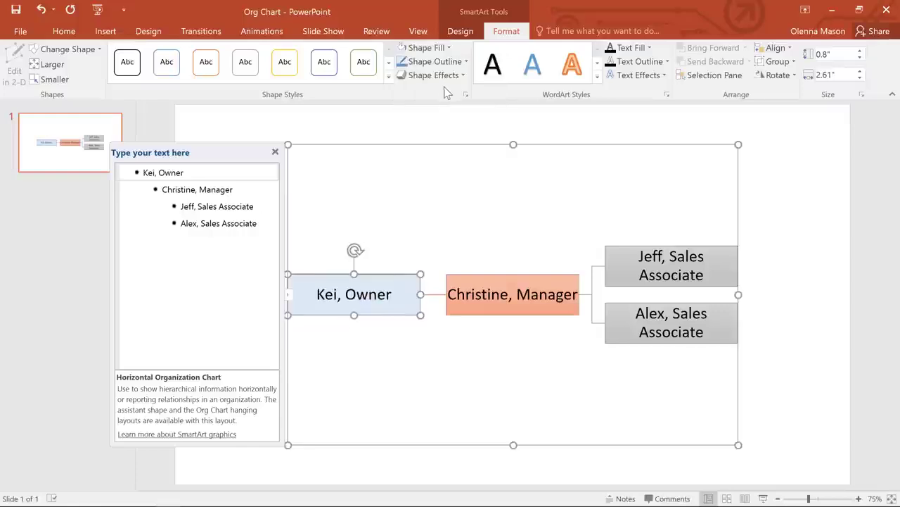
left_click(445, 125)
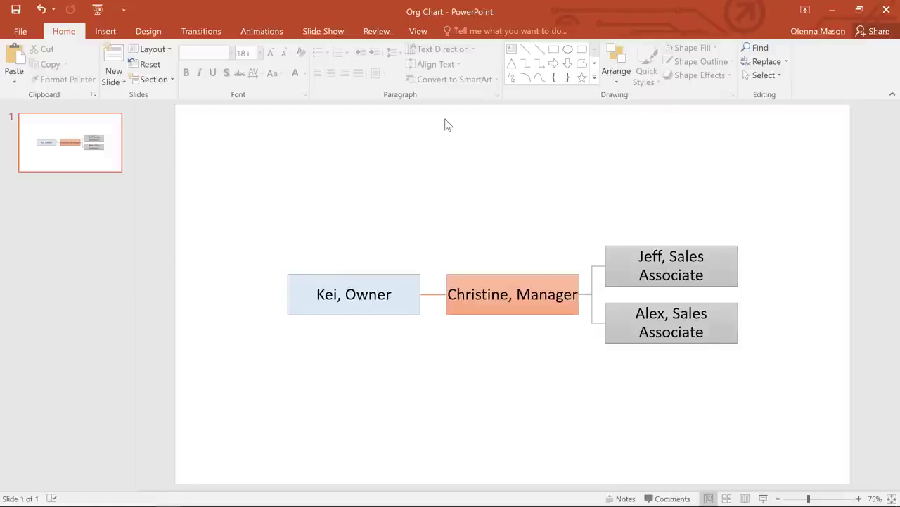